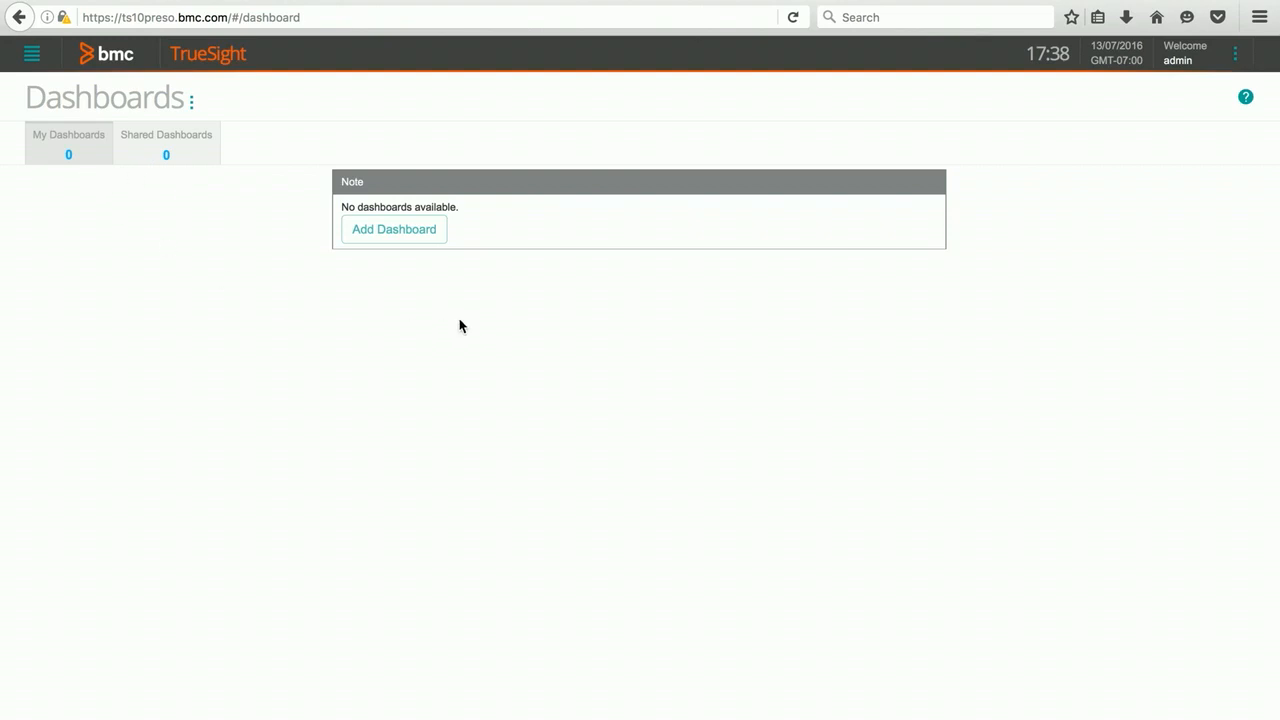
Start a new dashboard and delete Row 2 from its default layout.
{"action": "left_click", "coordinate": [405, 236]}
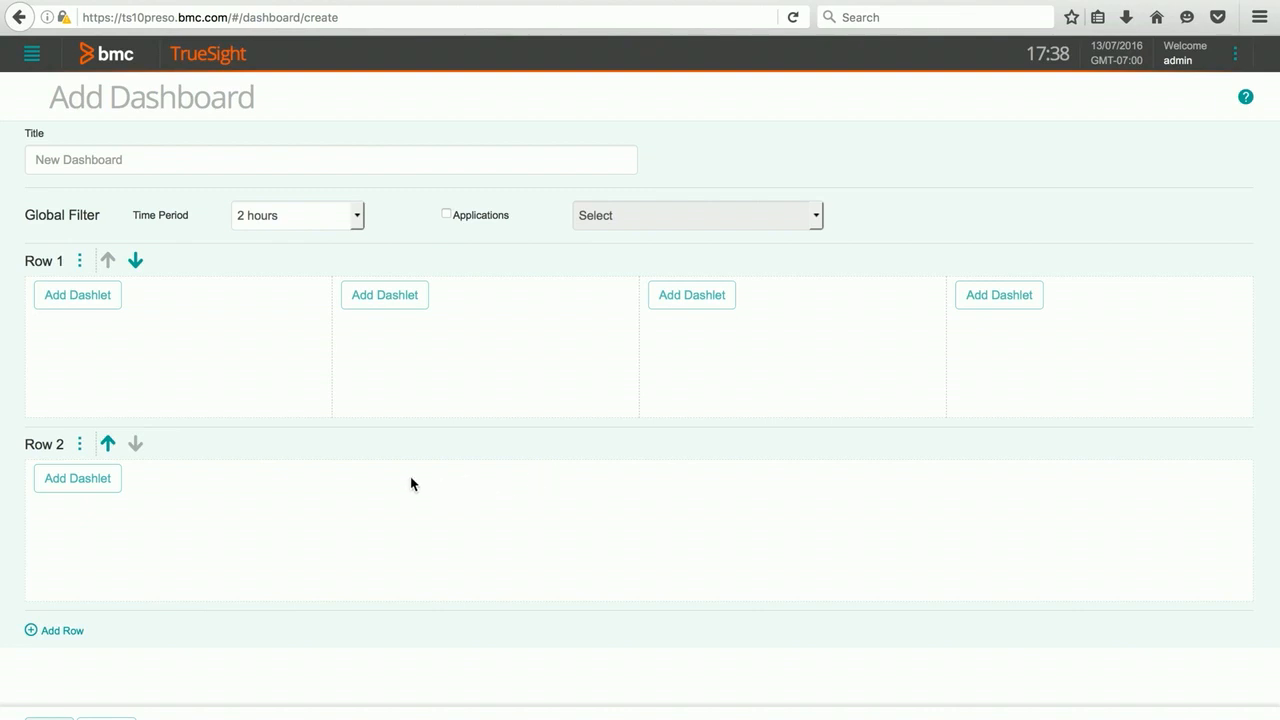
{"action": "left_click", "coordinate": [80, 444]}
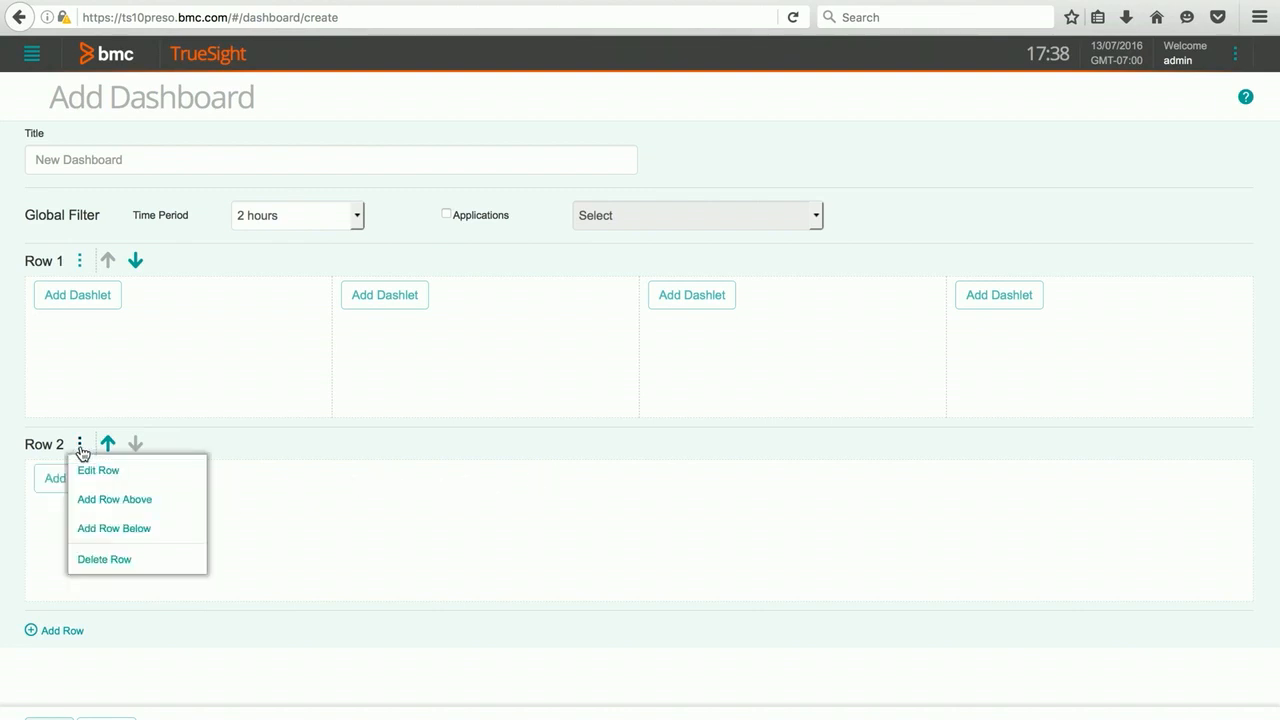
{"action": "left_click", "coordinate": [104, 559]}
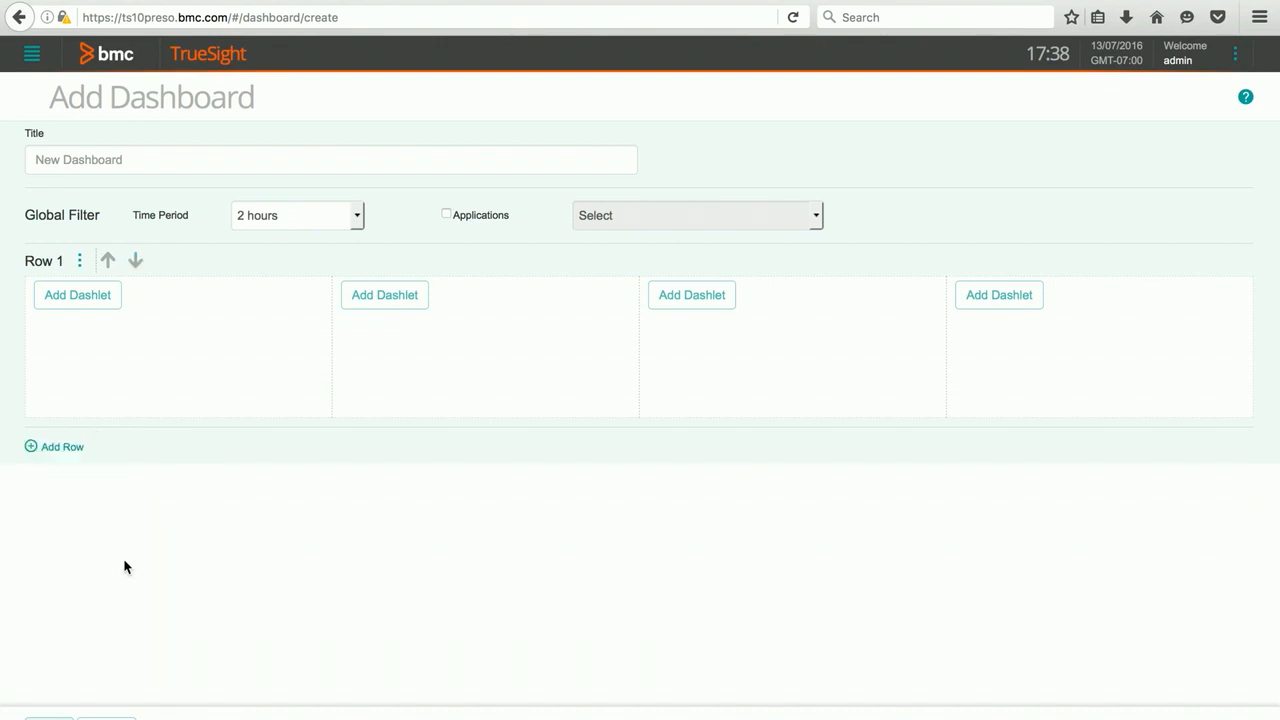
Change Row 1 to two 50% + 50% columns and title the dashboard "Master Dashboard".
{"action": "left_click", "coordinate": [81, 262]}
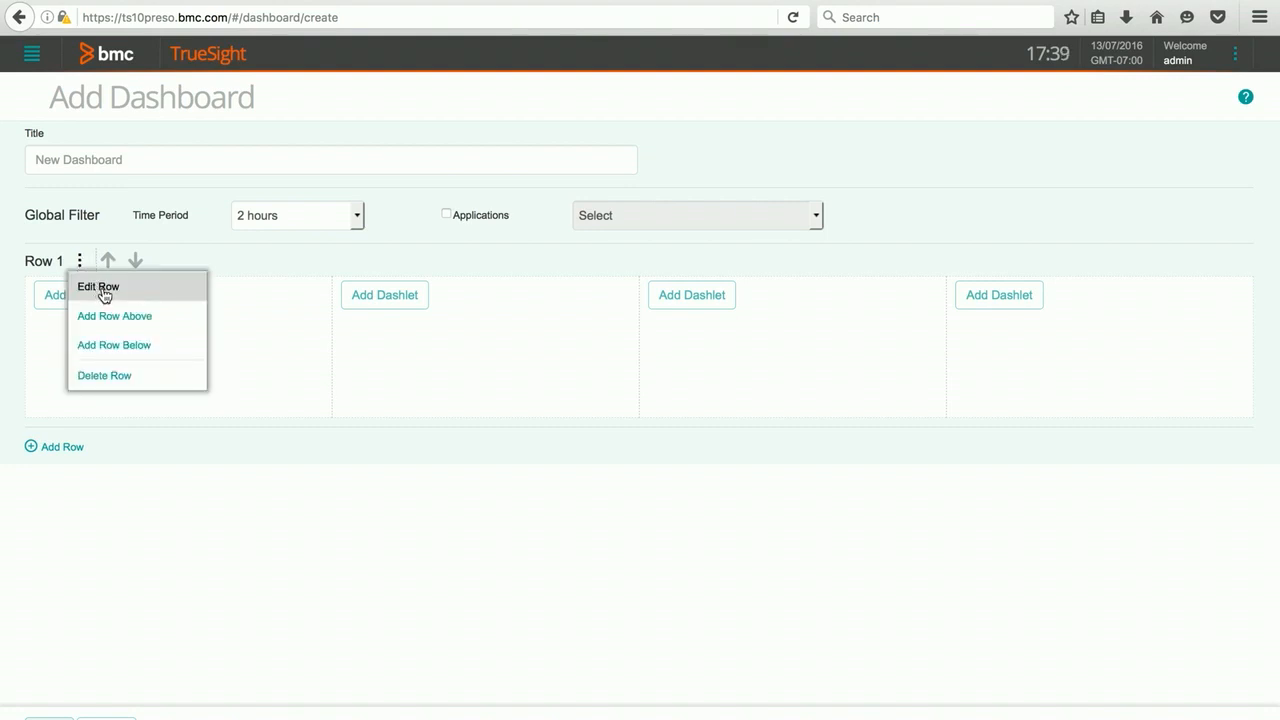
{"action": "left_click", "coordinate": [98, 288]}
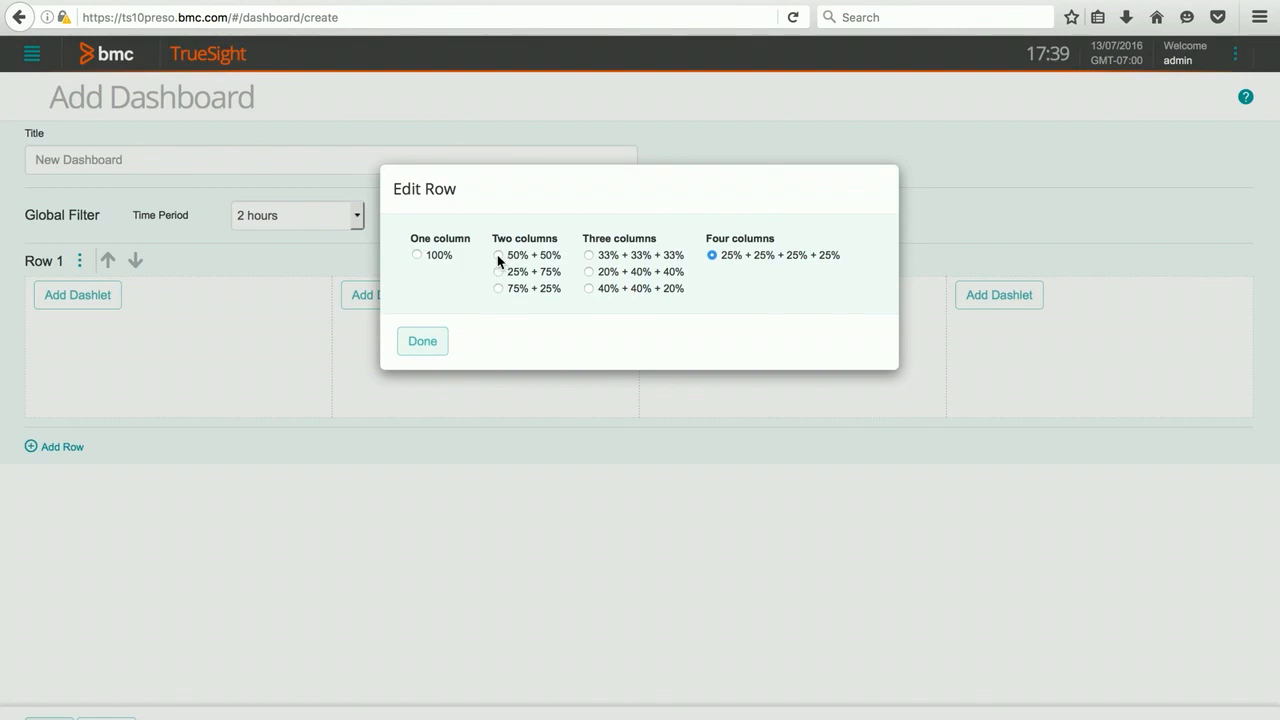
{"action": "left_click", "coordinate": [497, 254]}
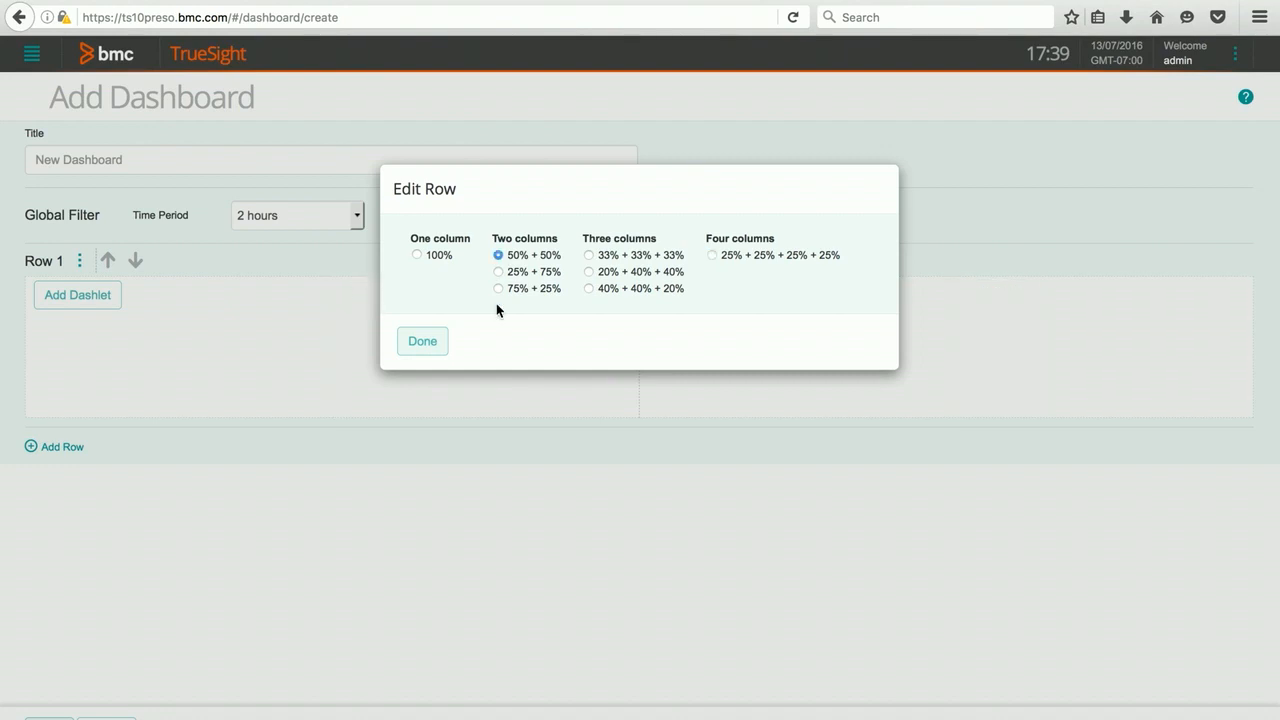
{"action": "left_click", "coordinate": [423, 343]}
{"action": "left_click", "coordinate": [131, 160]}
{"action": "type", "text": "Master Dashboard"}
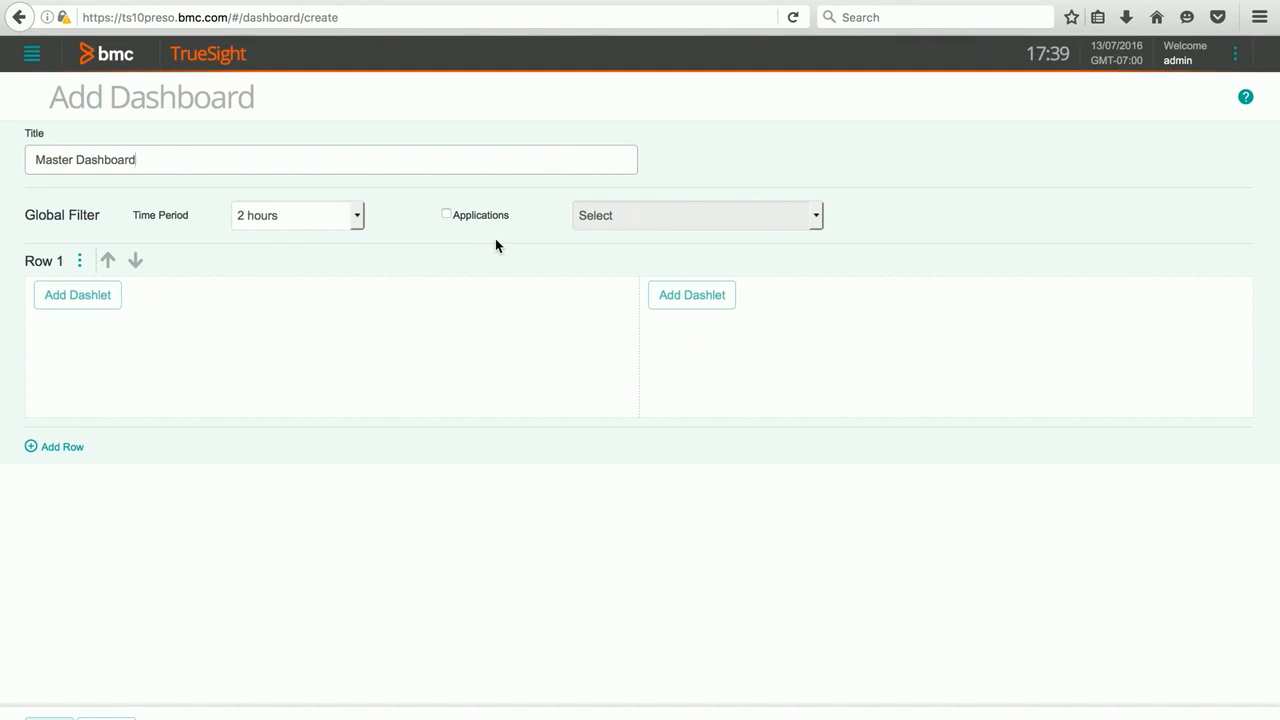
Add an IT Data Analytics dashlet to the first column of Row 1.
{"action": "left_click", "coordinate": [80, 296]}
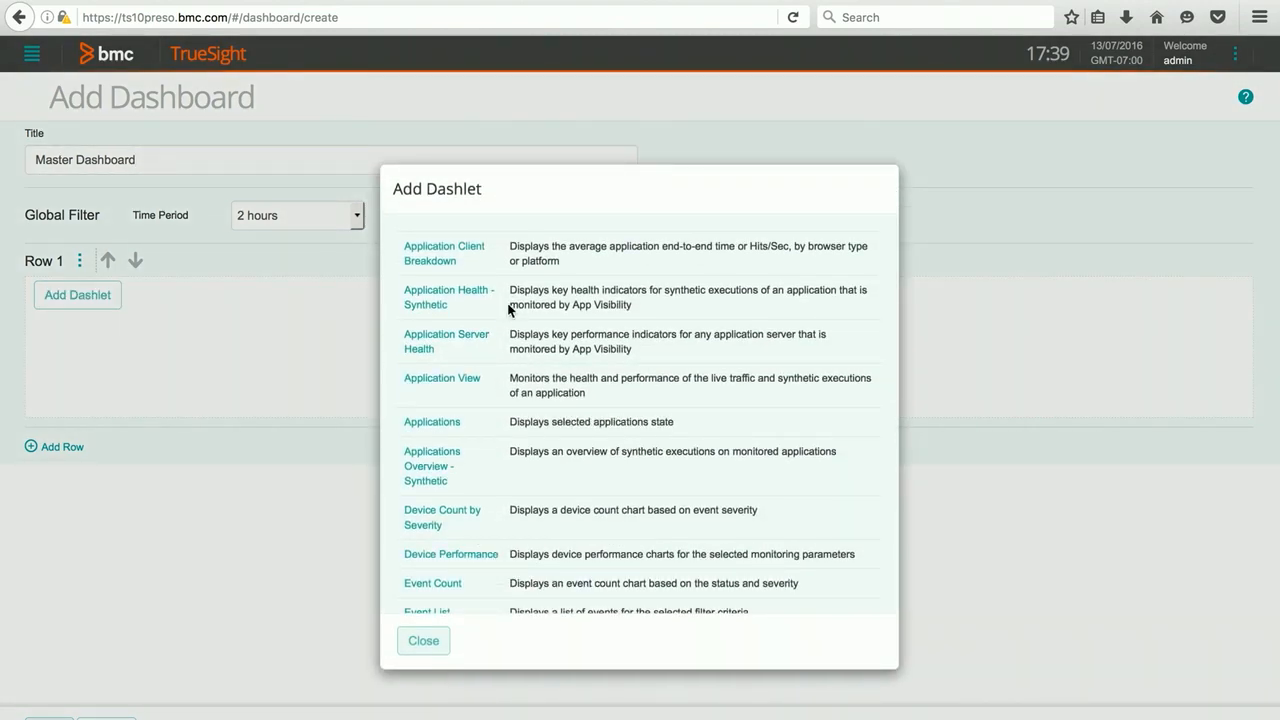
{"action": "scroll", "coordinate": [508, 310], "scroll_direction": "down", "scroll_amount": 2}
{"action": "scroll", "coordinate": [508, 310], "scroll_direction": "down", "scroll_amount": 5}
{"action": "scroll", "coordinate": [508, 313], "scroll_direction": "down", "scroll_amount": 4}
{"action": "scroll", "coordinate": [508, 313], "scroll_direction": "down", "scroll_amount": 1}
{"action": "scroll", "coordinate": [506, 313], "scroll_direction": "up", "scroll_amount": 10}
{"action": "scroll", "coordinate": [506, 313], "scroll_direction": "down", "scroll_amount": 4}
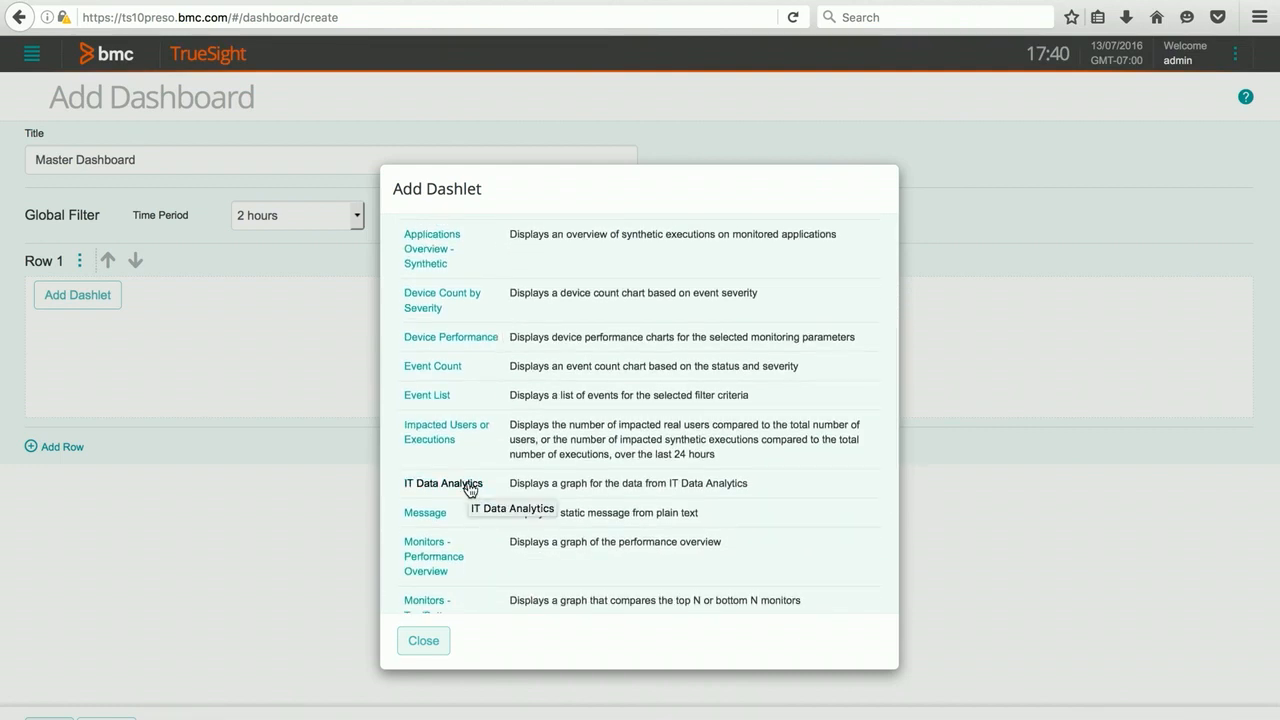
{"action": "left_click", "coordinate": [468, 485]}
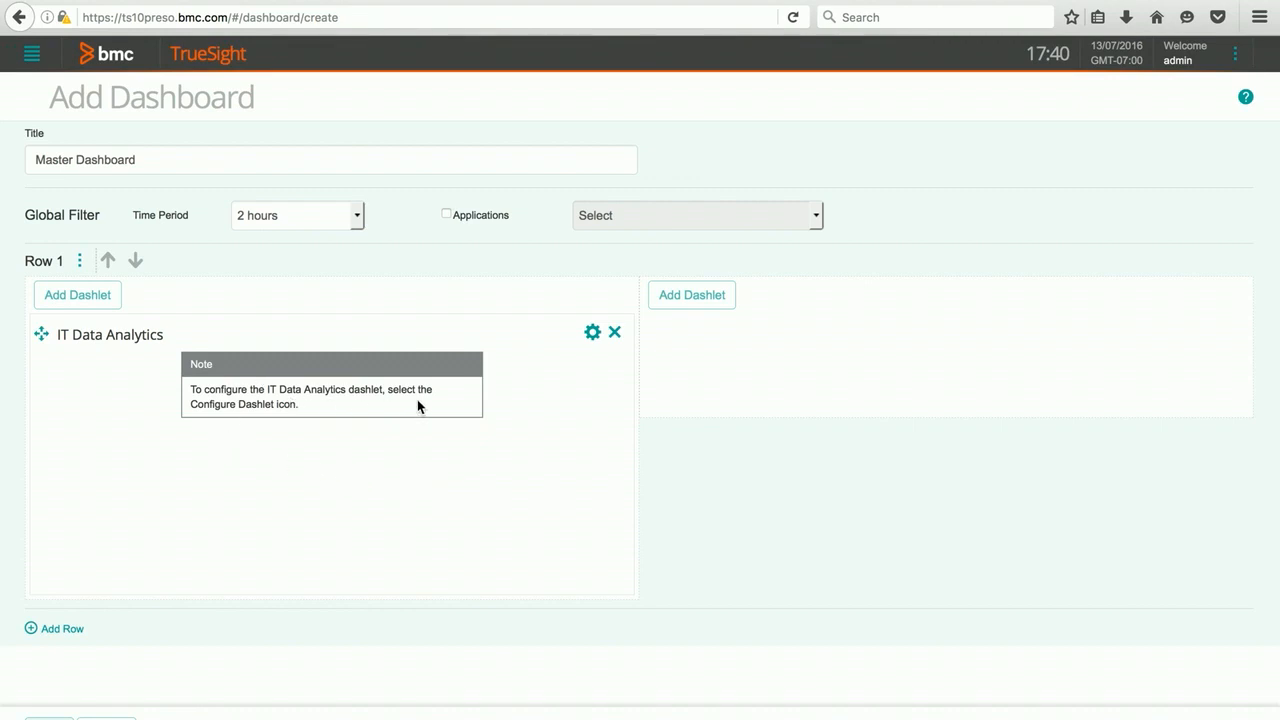
Find the saved searches for "Apache" and assign ITDA Apache 200 Errors 1 hour to the IT Data Analytics dashlet.
{"action": "left_click", "coordinate": [593, 334]}
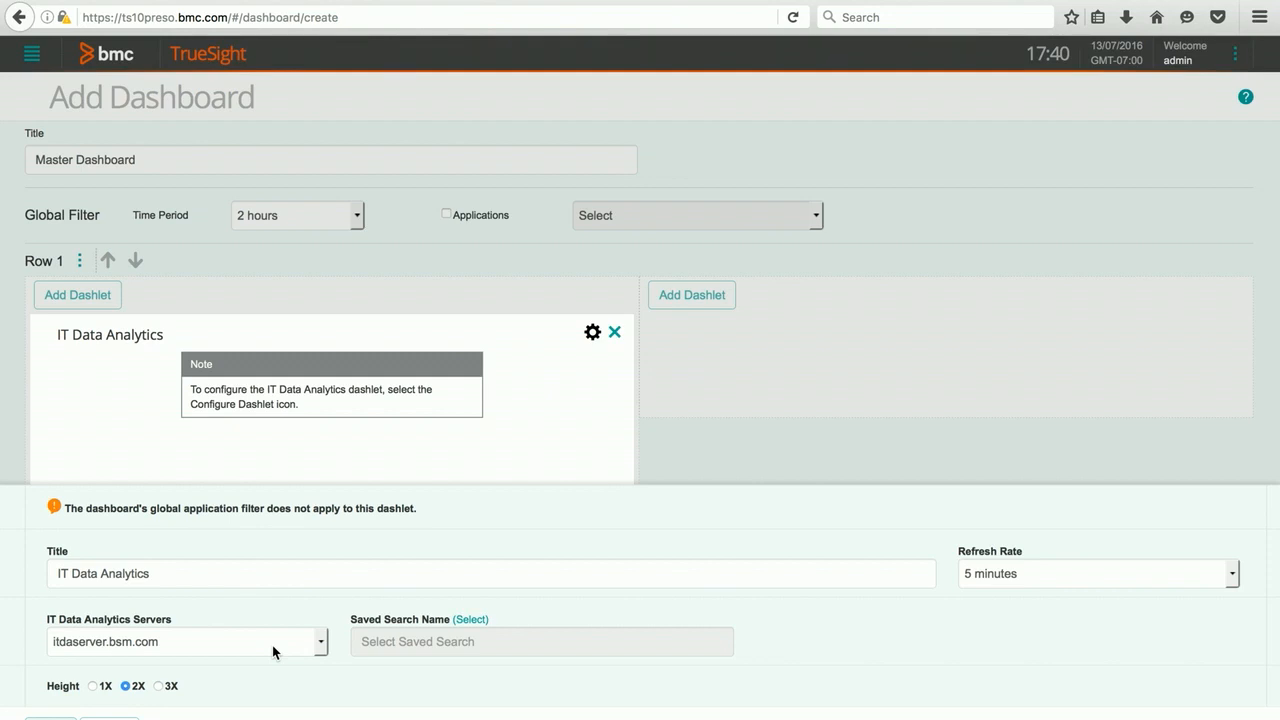
{"action": "left_click", "coordinate": [474, 620]}
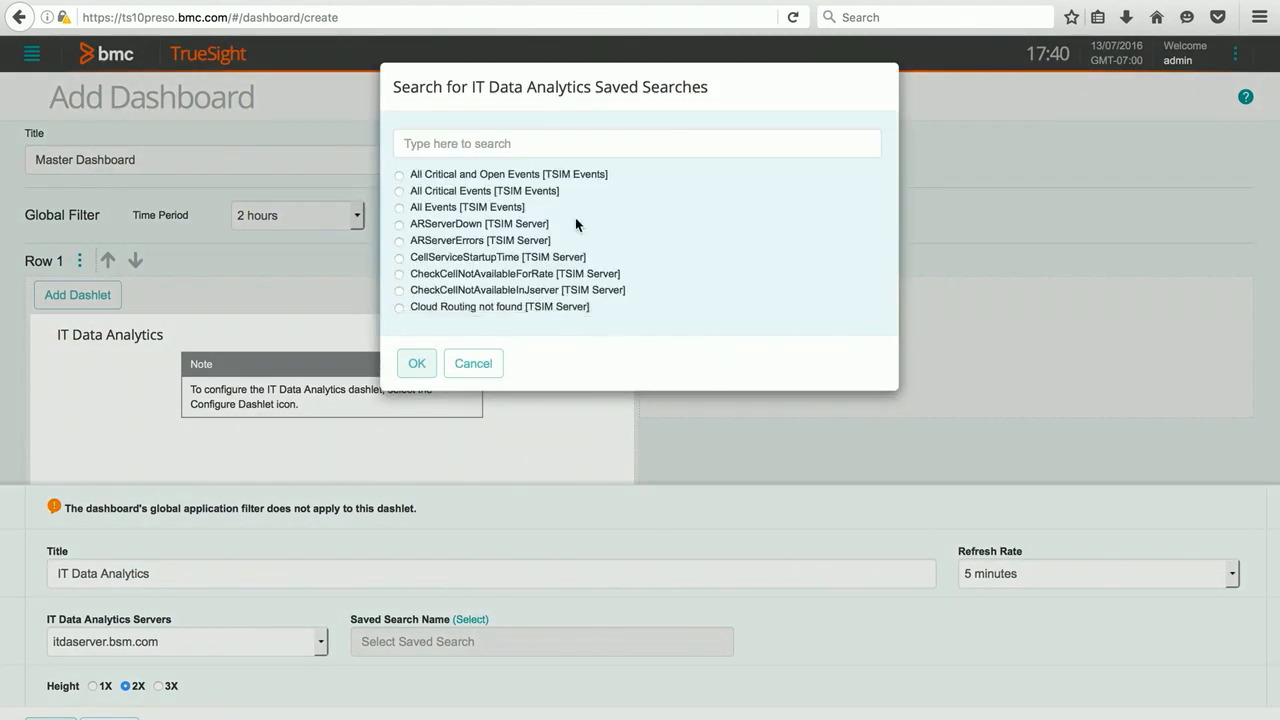
{"action": "left_click", "coordinate": [530, 144]}
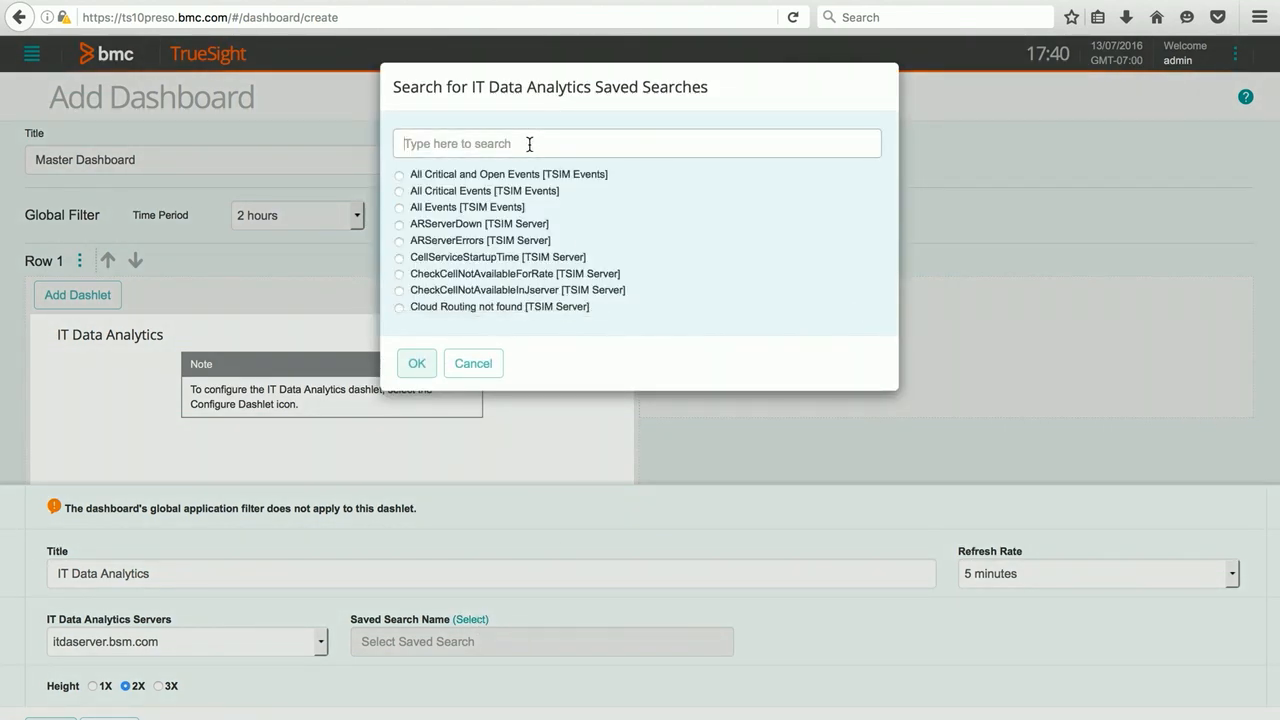
{"action": "type", "text": "Apache"}
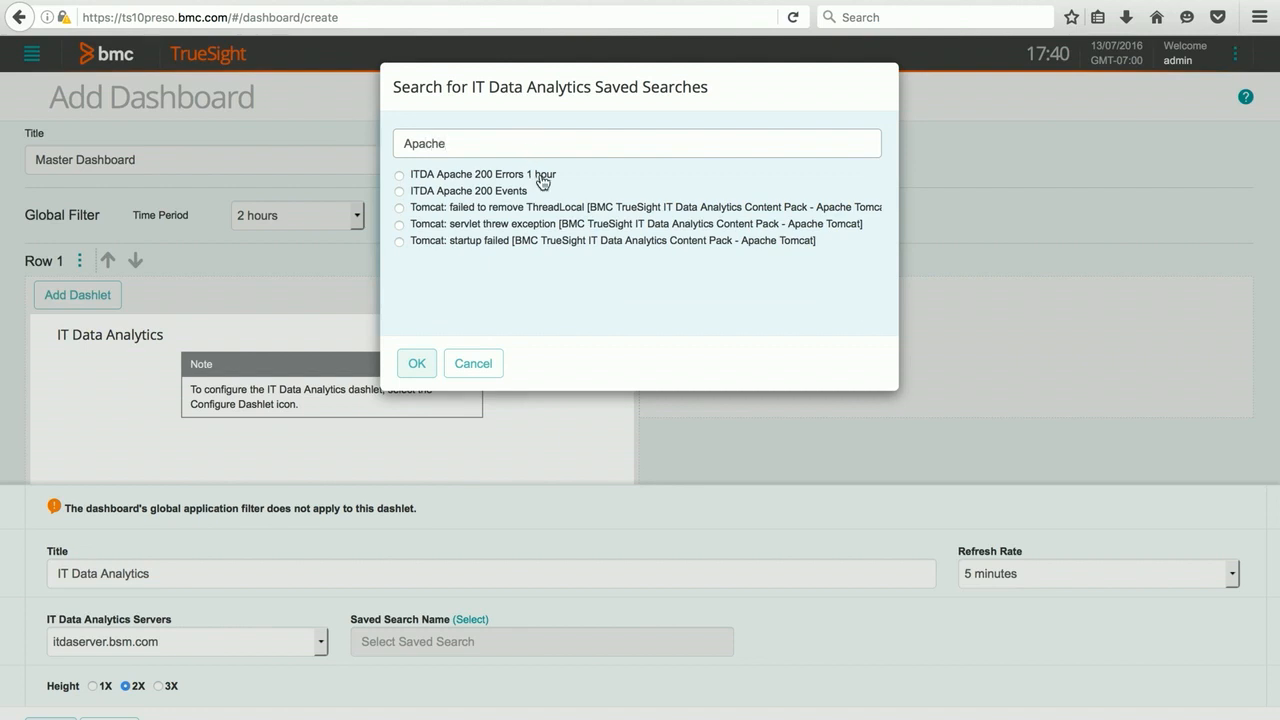
{"action": "left_click", "coordinate": [400, 176]}
{"action": "left_click", "coordinate": [417, 366]}
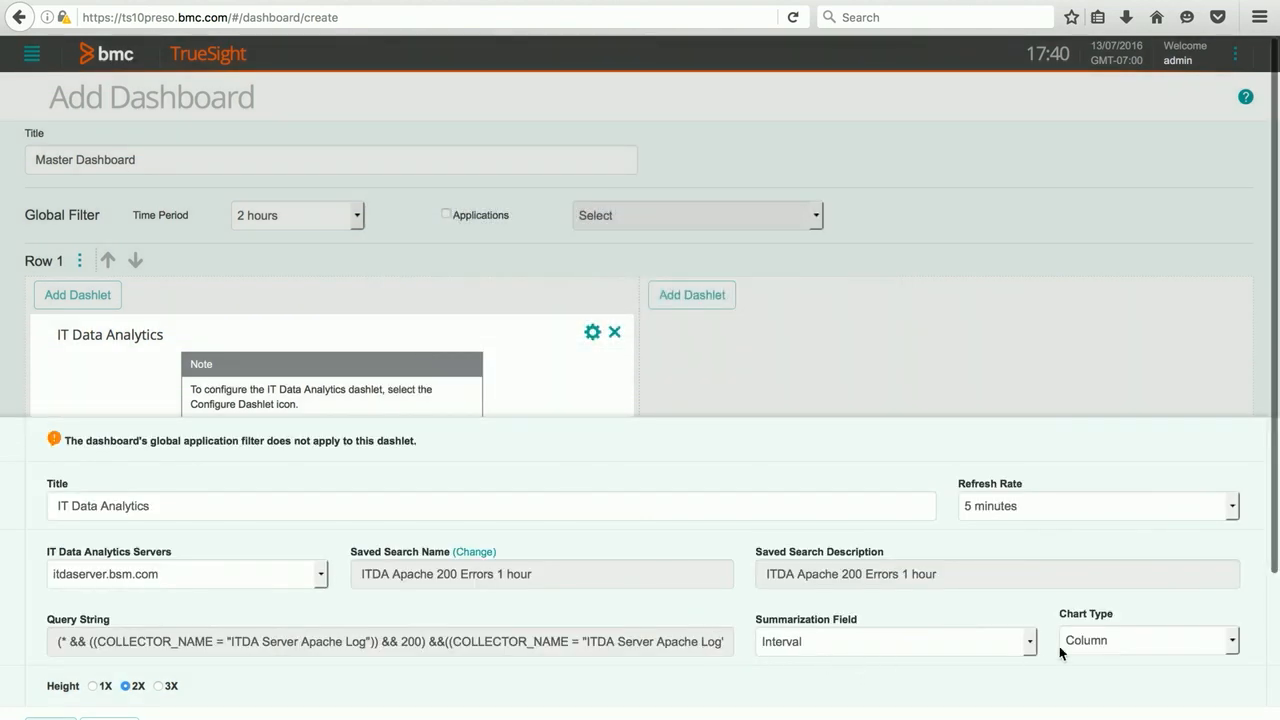
Keep Interval as the dashlet's summarization field and apply the IT Data Analytics configuration.
{"action": "left_click", "coordinate": [1029, 645]}
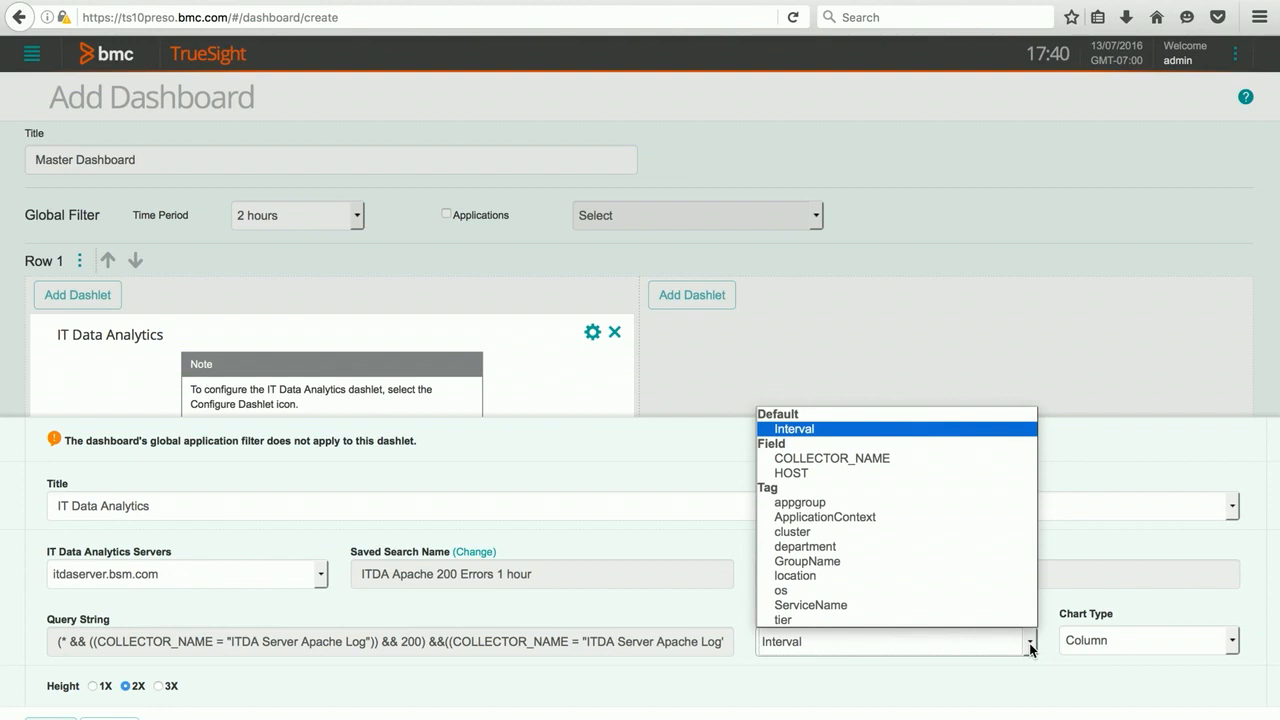
{"action": "left_click", "coordinate": [846, 431]}
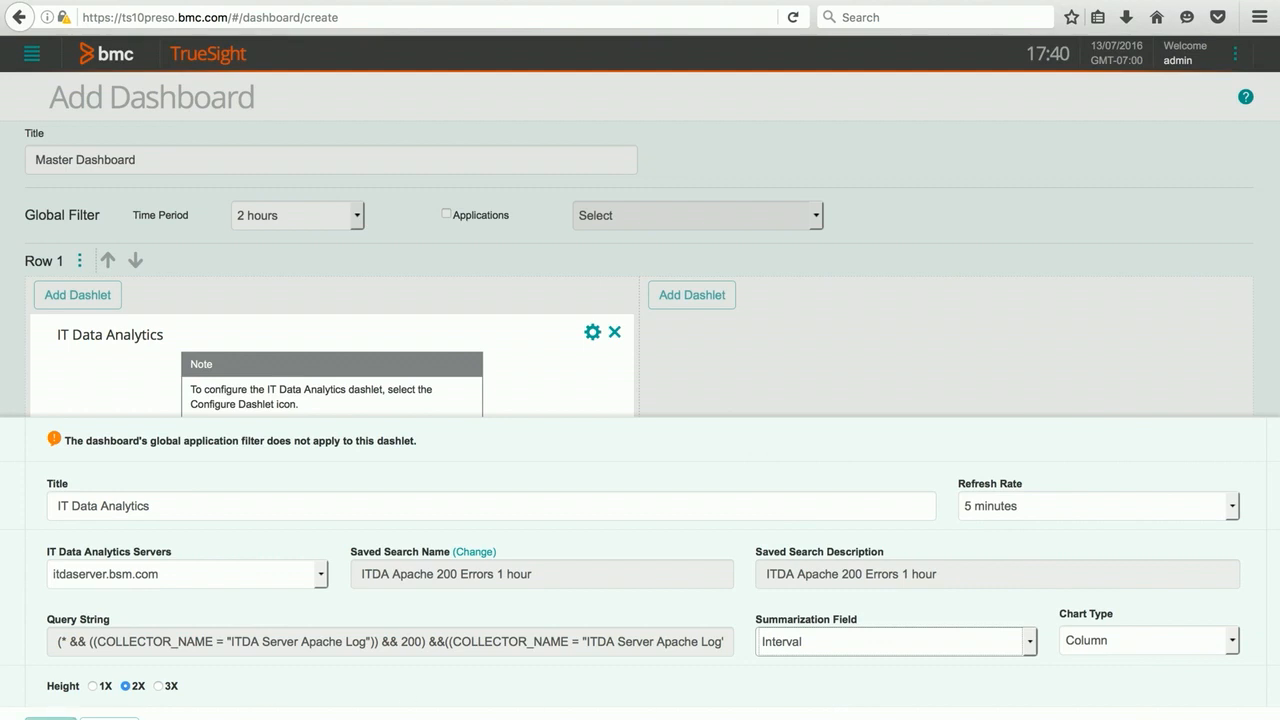
{"action": "left_click", "coordinate": [50, 718]}
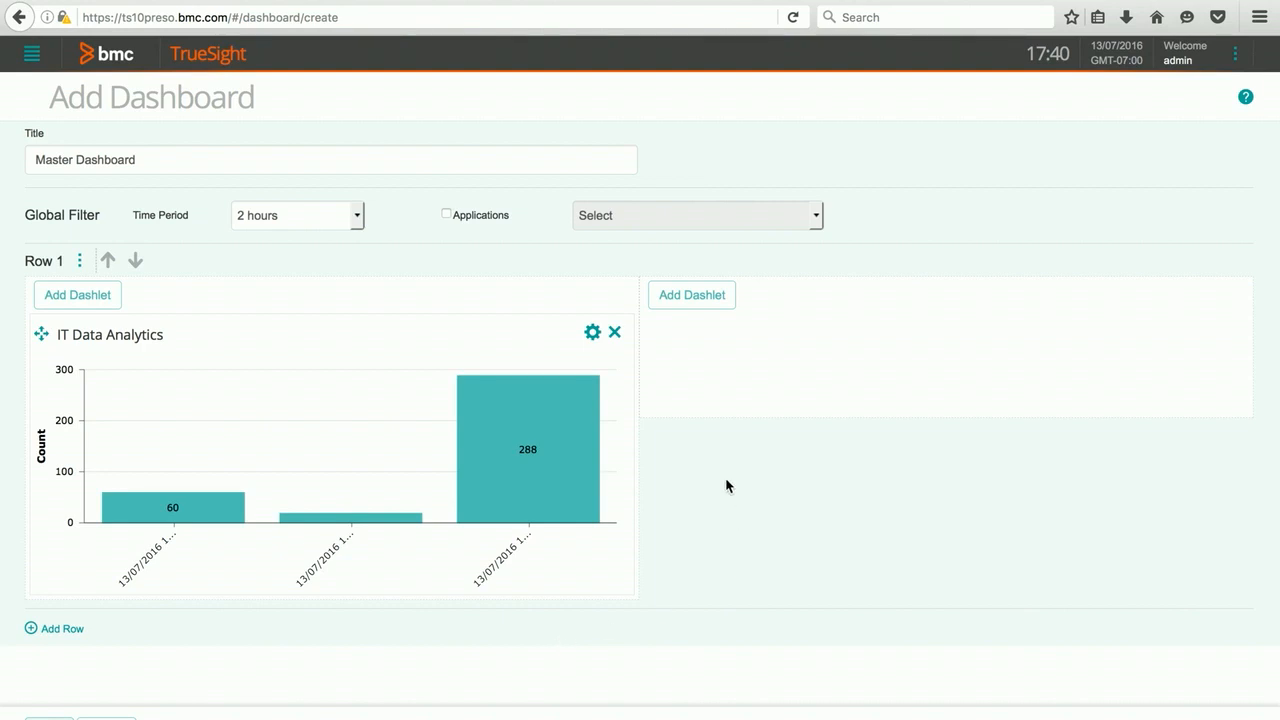
Add a Monitors - Performance Overview dashlet to the second column of Row 1.
{"action": "left_click", "coordinate": [693, 295]}
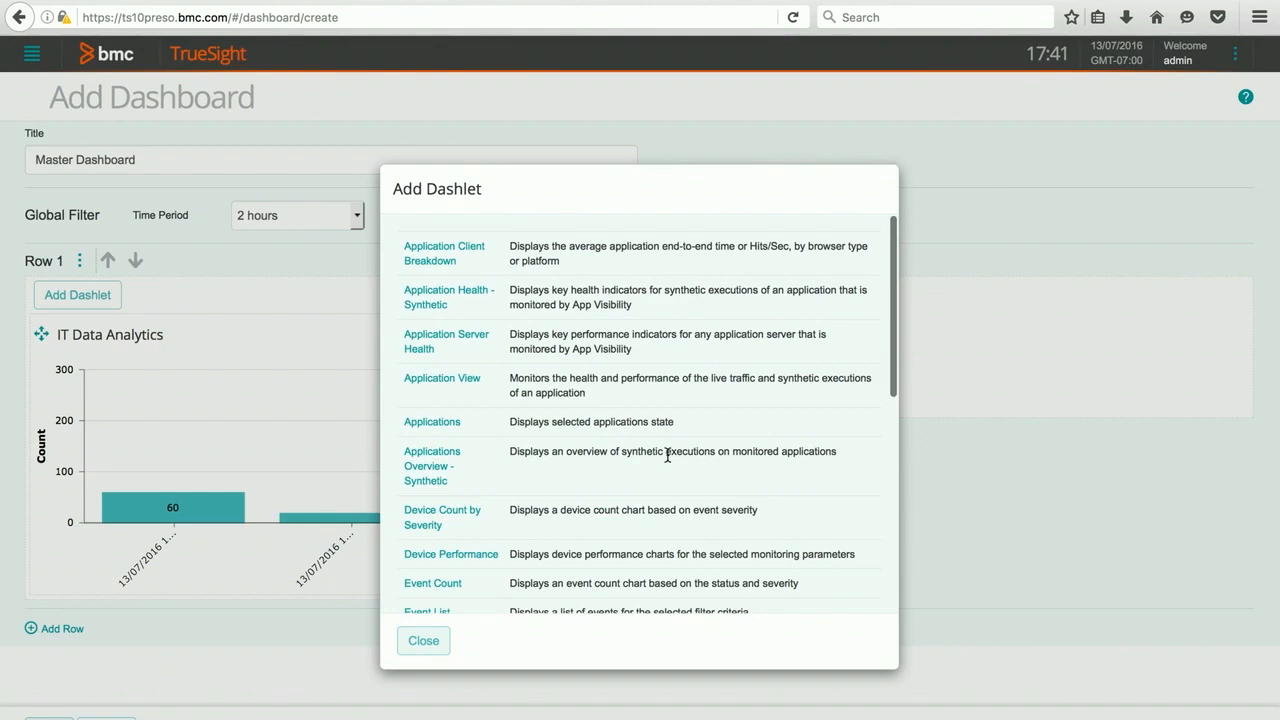
{"action": "scroll", "coordinate": [667, 455], "scroll_direction": "down", "scroll_amount": 4}
{"action": "scroll", "coordinate": [667, 459], "scroll_direction": "down", "scroll_amount": 3}
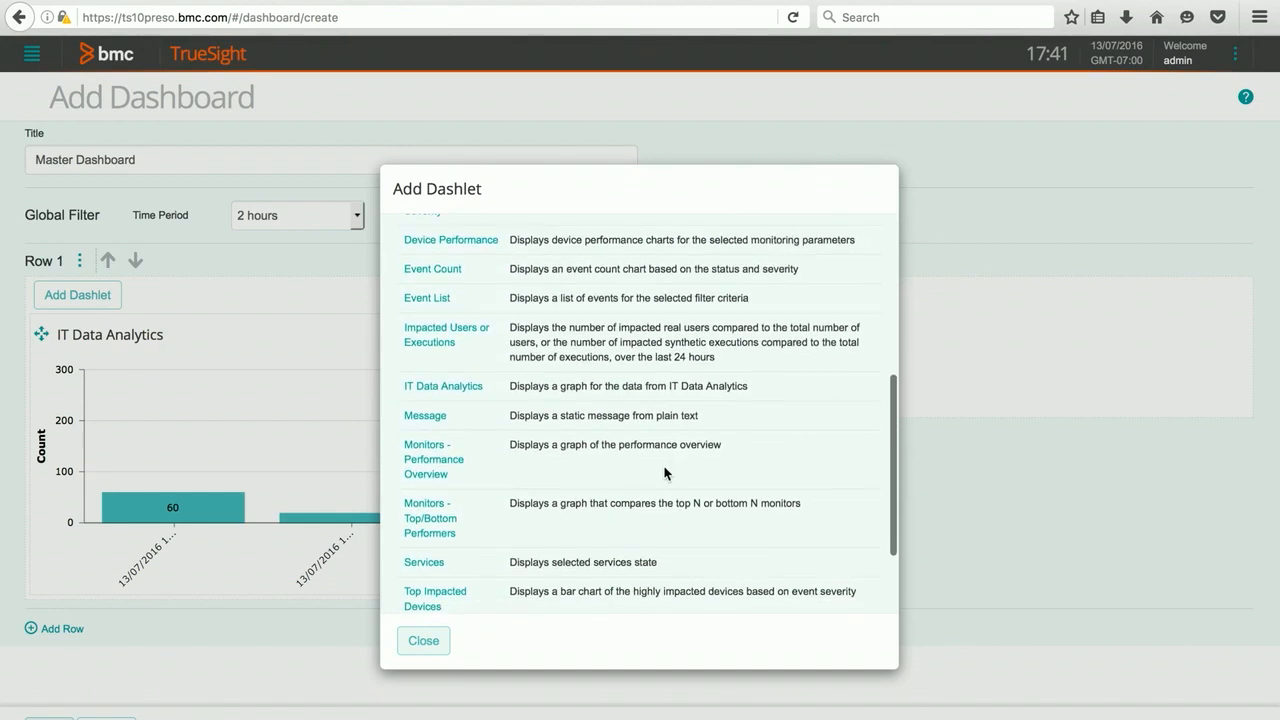
{"action": "left_click", "coordinate": [437, 468]}
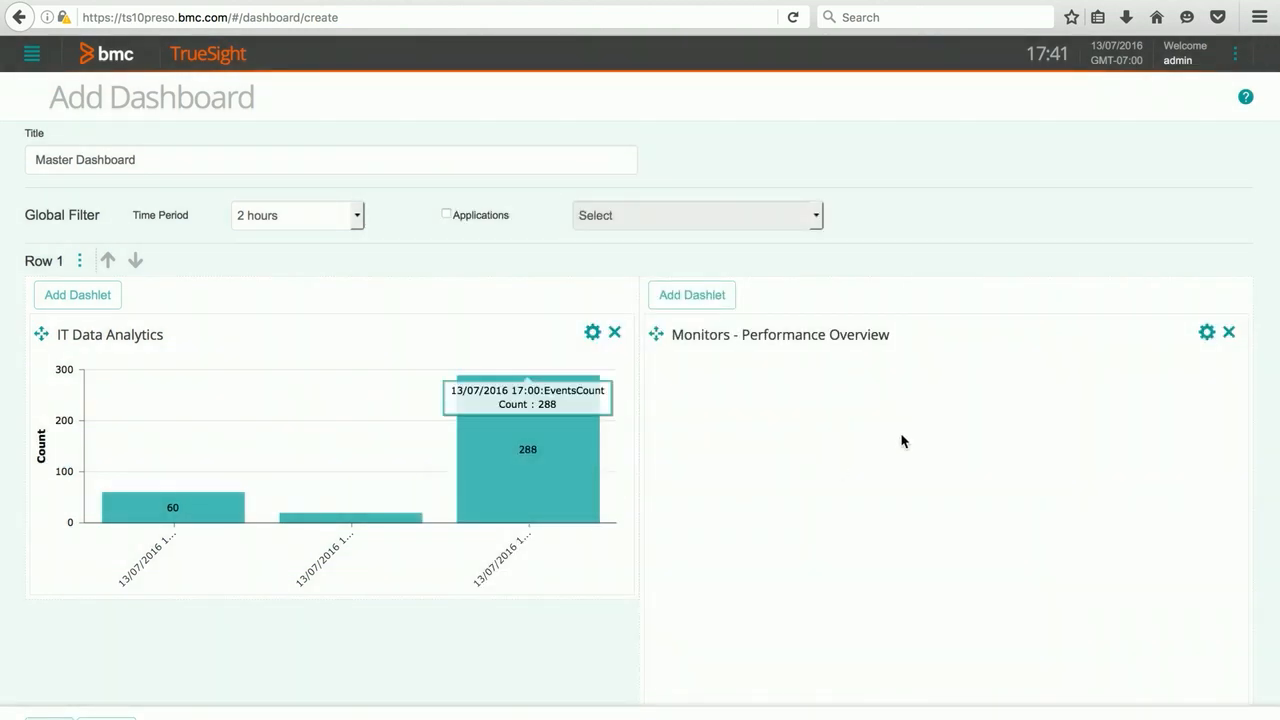
Configure the Performance Overview dashlet for Single Metric Analysis of the Windows Process monitor ts10inf.bmc.com/httpd from the BMC_TrueSight group.
{"action": "left_click", "coordinate": [1207, 334]}
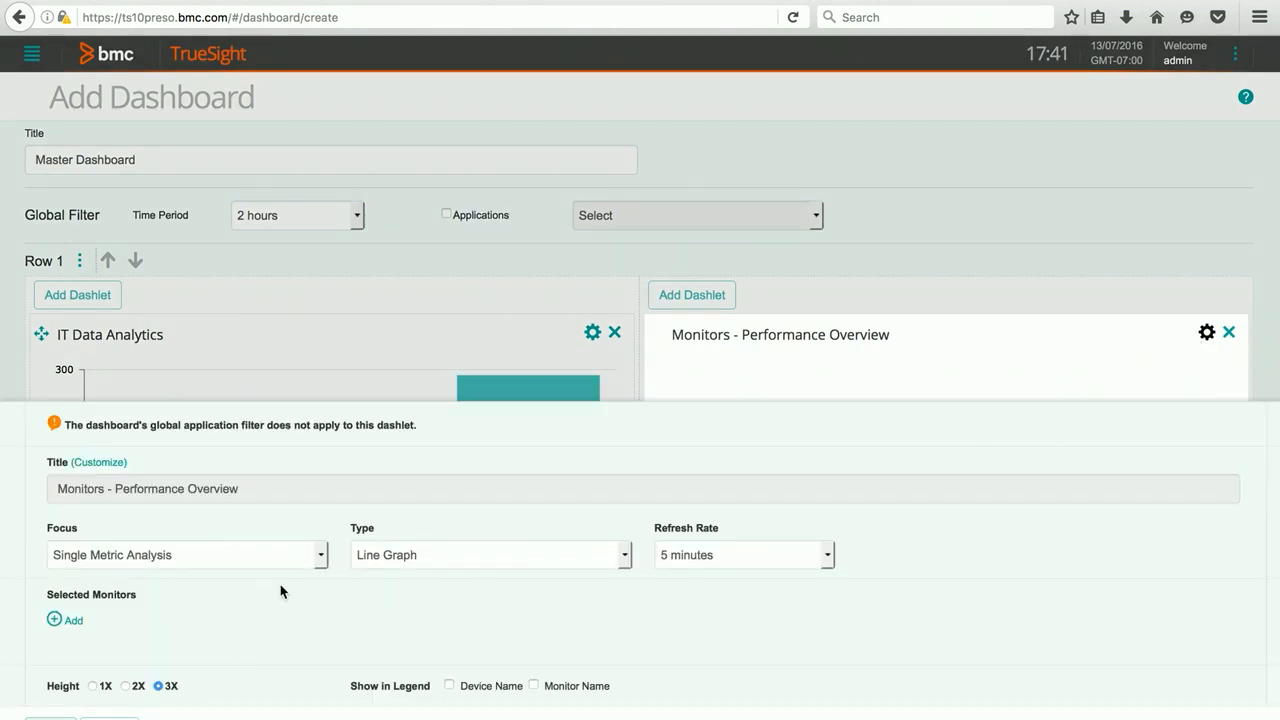
{"action": "left_click", "coordinate": [320, 555]}
{"action": "left_click", "coordinate": [320, 555]}
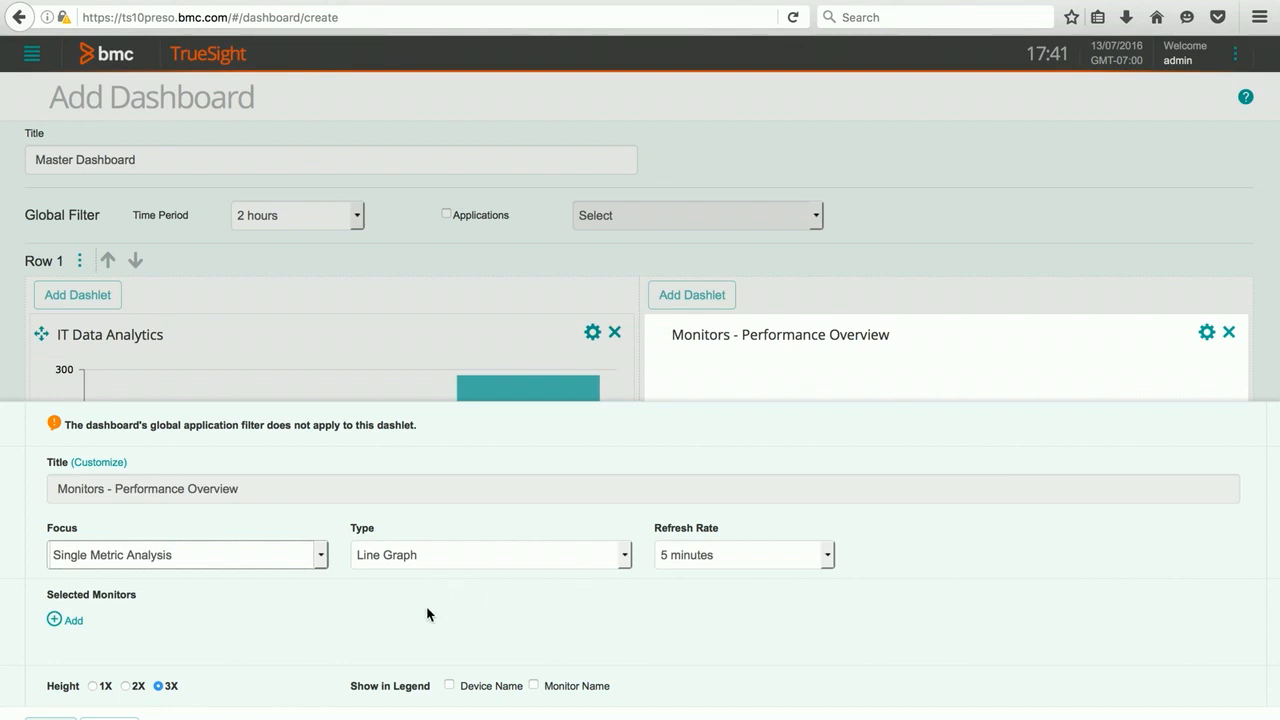
{"action": "left_click", "coordinate": [68, 620]}
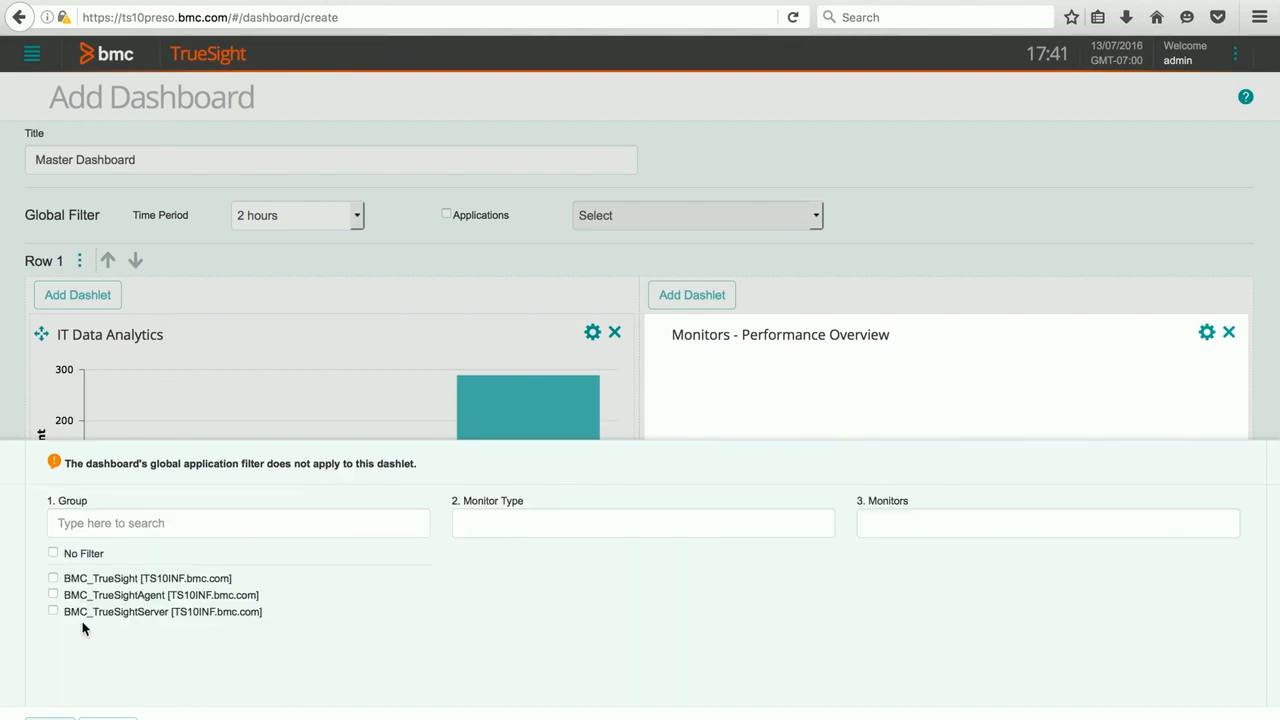
{"action": "left_click", "coordinate": [54, 578]}
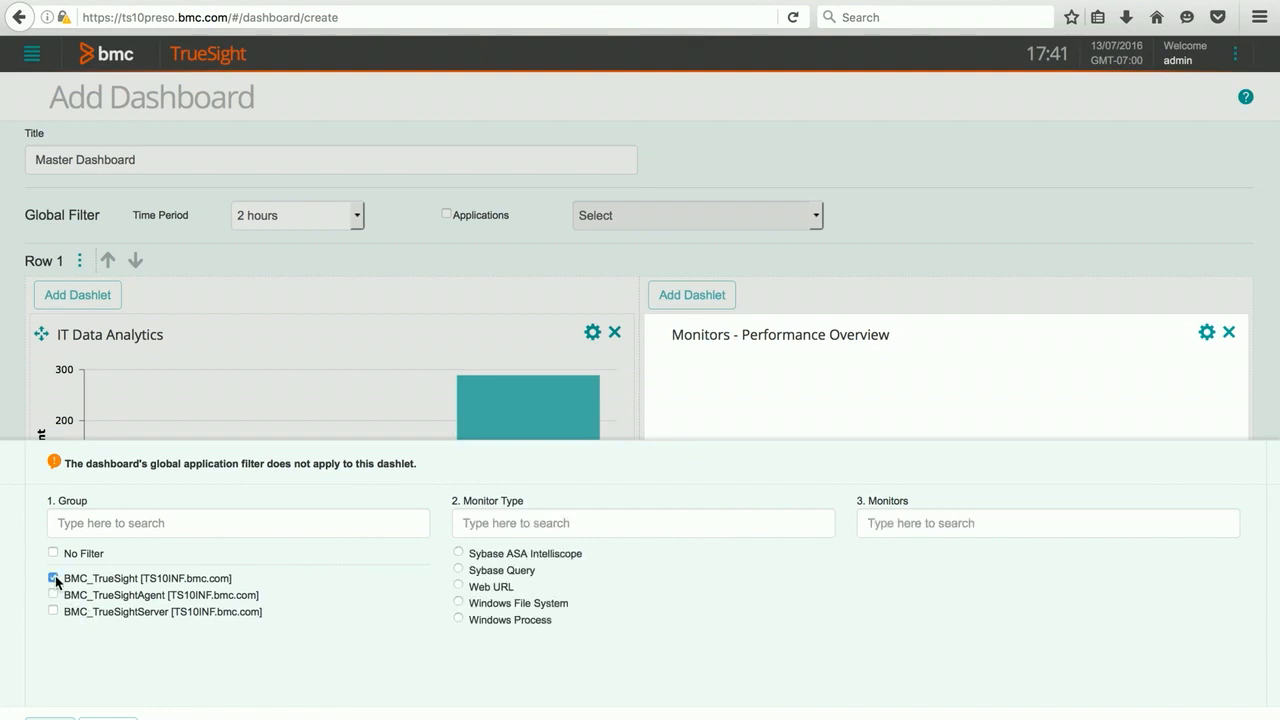
{"action": "left_click", "coordinate": [459, 619]}
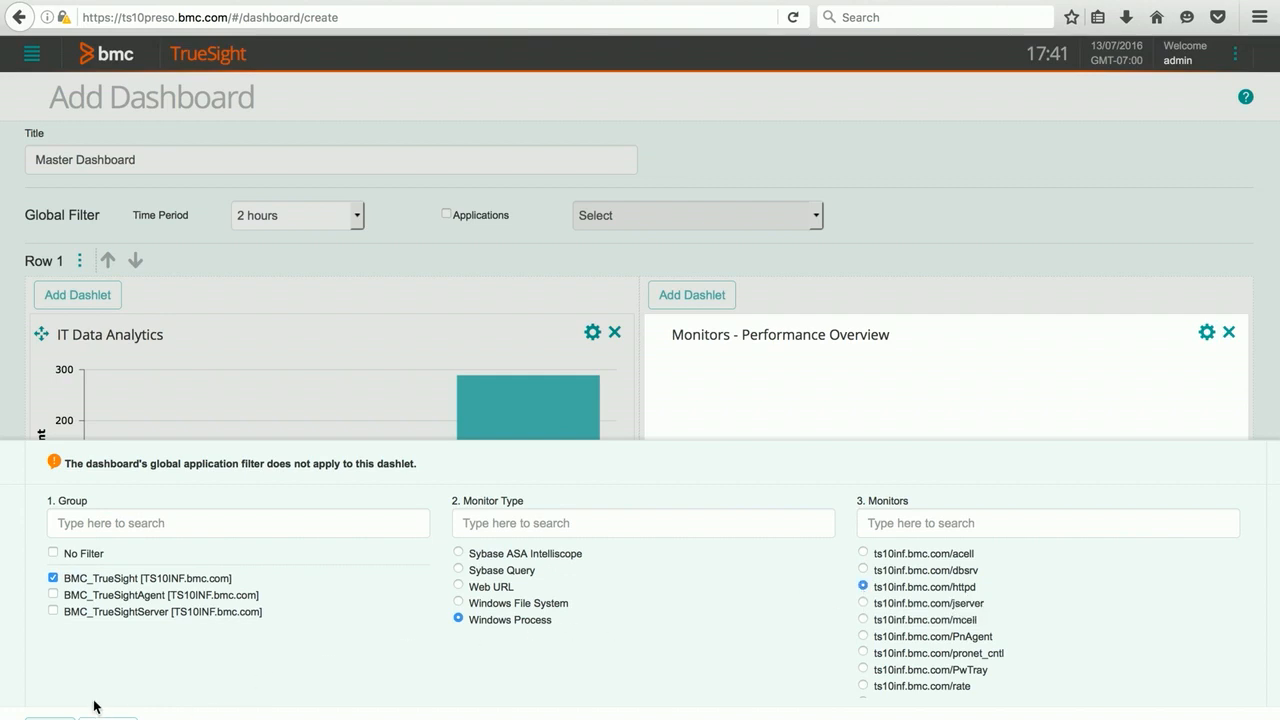
{"action": "left_click", "coordinate": [50, 718]}
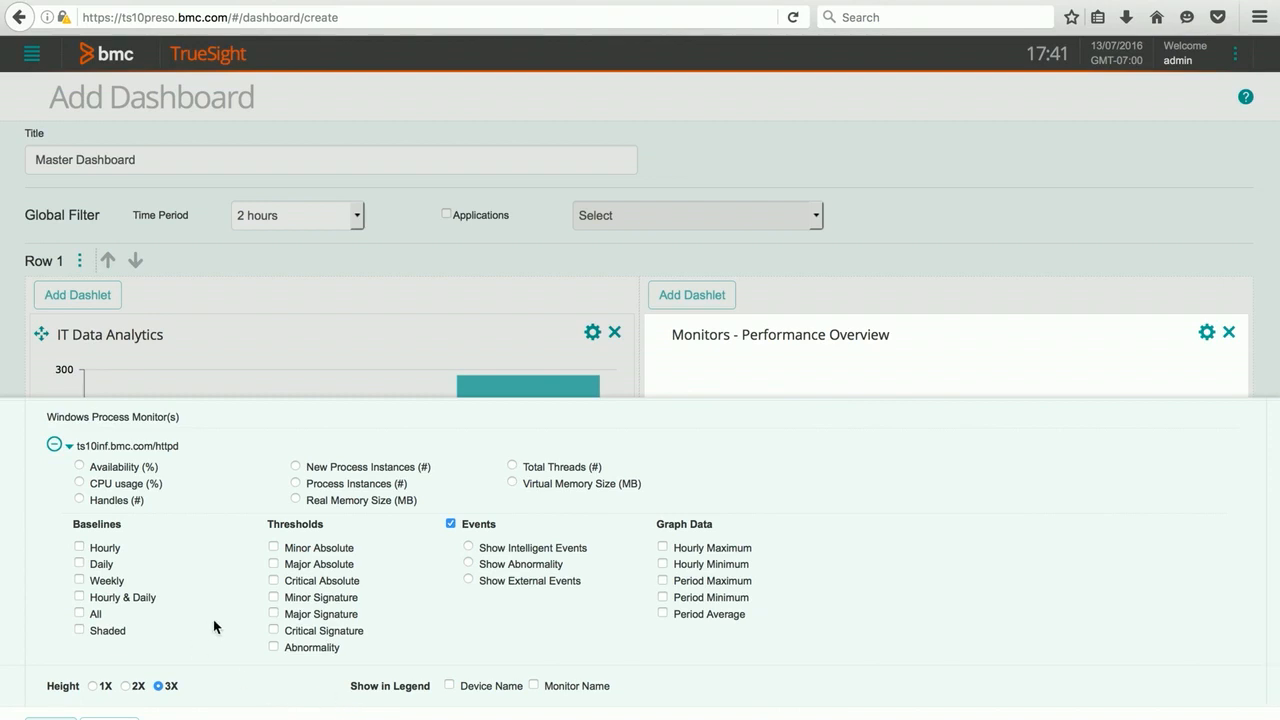
Graph CPU usage (%) for the httpd monitor with Hourly and Daily baselines.
{"action": "left_click", "coordinate": [79, 483]}
{"action": "left_click", "coordinate": [80, 547]}
{"action": "left_click", "coordinate": [79, 565]}
Show the device name and monitor name in the legend, then apply the dashlet configuration and save the dashboard.
{"action": "left_click", "coordinate": [449, 686]}
{"action": "left_click", "coordinate": [533, 686]}
{"action": "left_click", "coordinate": [50, 716]}
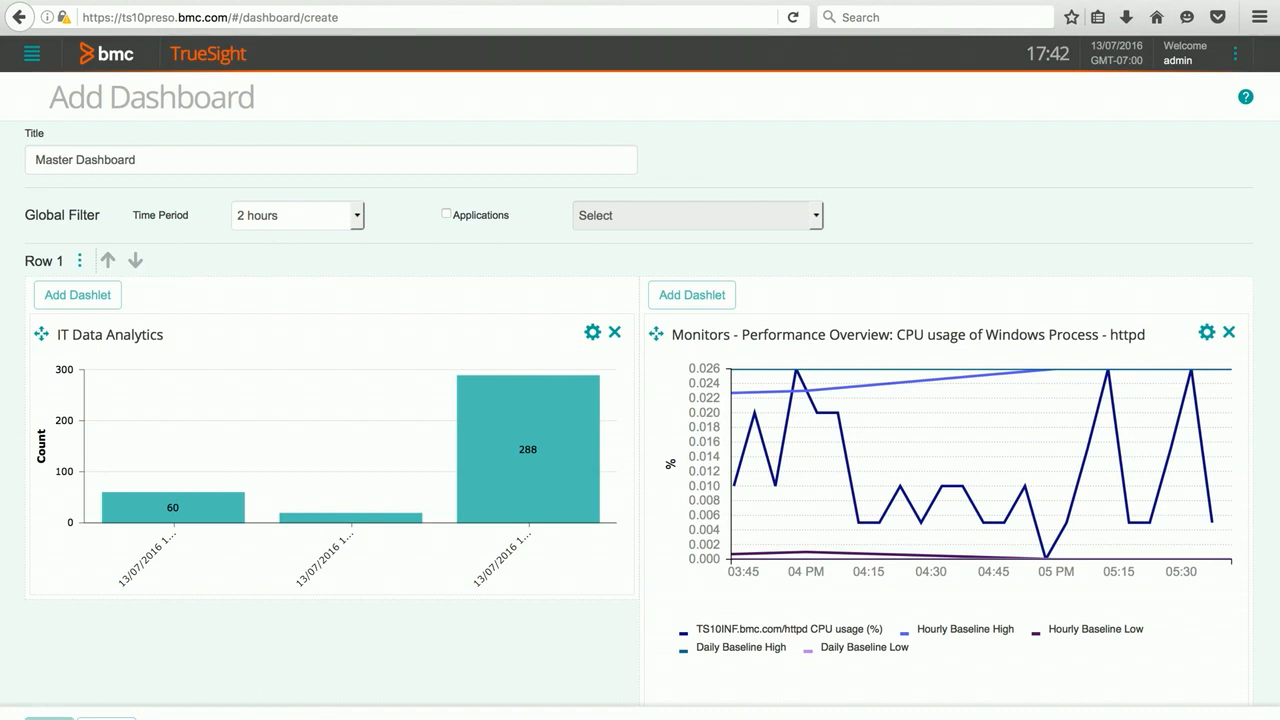
{"action": "left_click", "coordinate": [48, 716]}
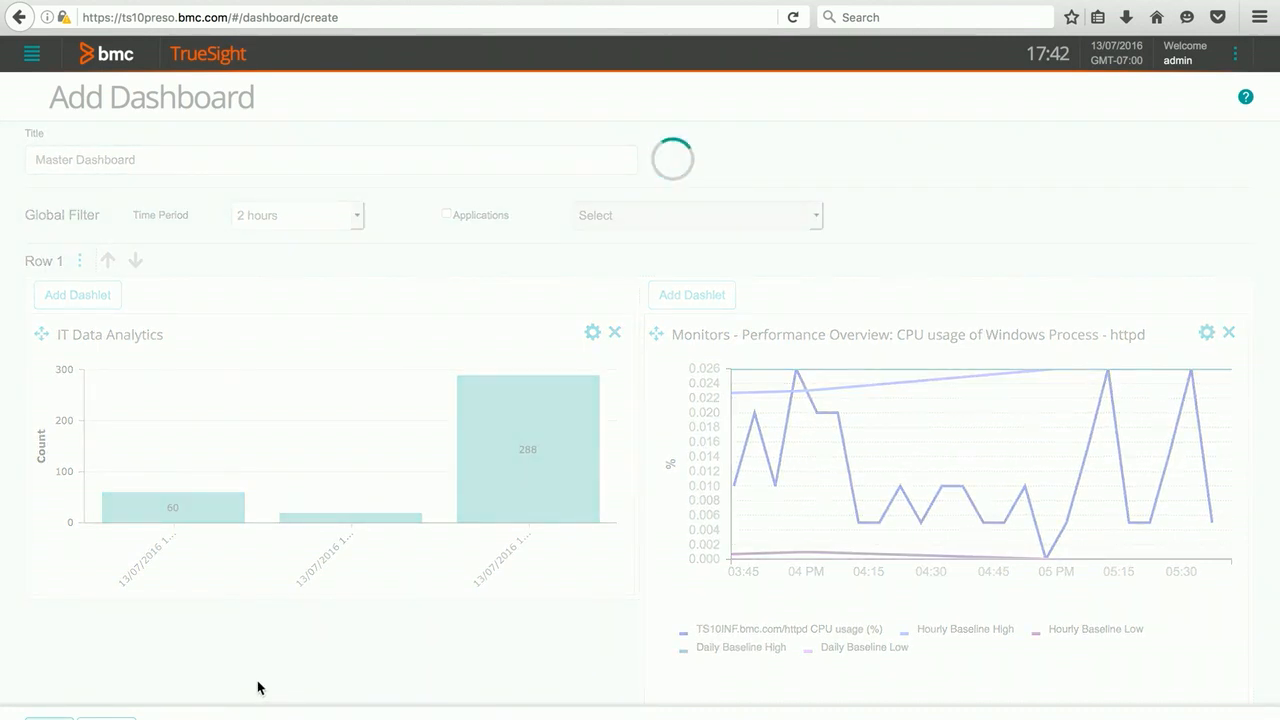